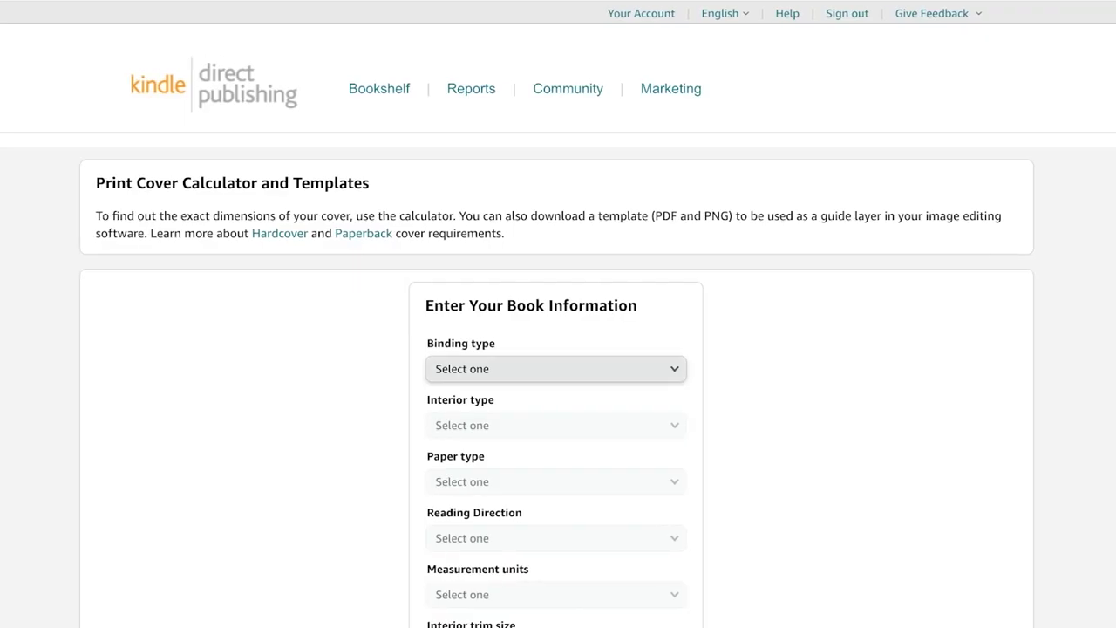
# Step: Set the cover calculator's binding type to paperback, the interior to black and white, and the paper to white
pyautogui.scroll(-3, 558, 349)
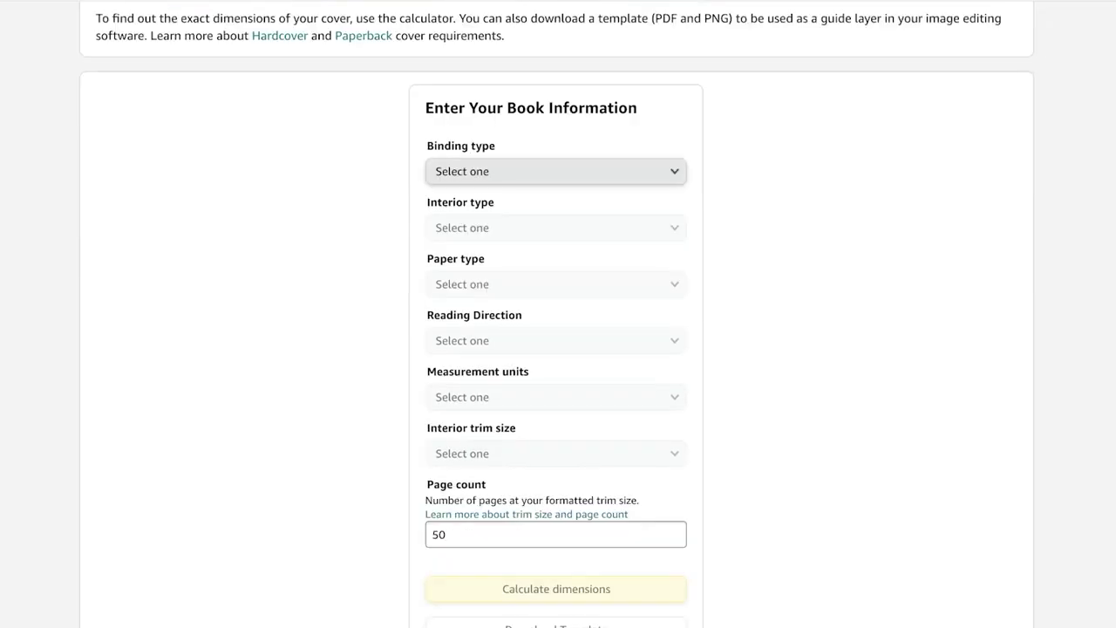
pyautogui.click(556, 172)
pyautogui.click(524, 192)
pyautogui.click(556, 228)
pyautogui.click(523, 231)
pyautogui.click(524, 284)
pyautogui.click(523, 304)
# Step: Set the reading direction to left to right, the measurement units to inches, and the trim size to 6 x 9 in
pyautogui.click(523, 341)
pyautogui.click(523, 343)
pyautogui.click(556, 398)
pyautogui.click(523, 398)
pyautogui.click(555, 454)
pyautogui.click(456, 214)
# Step: Calculate the cover dimensions for the 50-page book
pyautogui.scroll(-2, 558, 534)
pyautogui.click(537, 448)
pyautogui.scroll(-2, 537, 448)
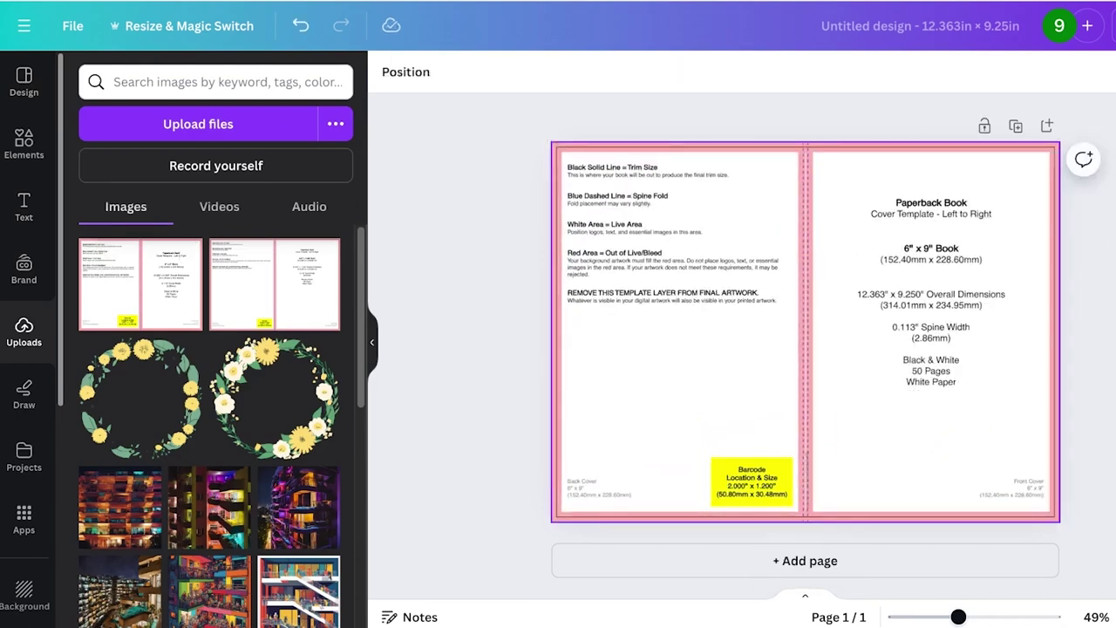
# Step: Reduce the opacity of the full-page cover template image and lock it in place
pyautogui.click(805, 332)
pyautogui.click(764, 72)
pyautogui.moveTo(715, 142); pyautogui.dragTo(640, 143)
pyautogui.click(794, 72)
pyautogui.click(23, 144)
pyautogui.click(23, 145)
pyautogui.click(215, 81)
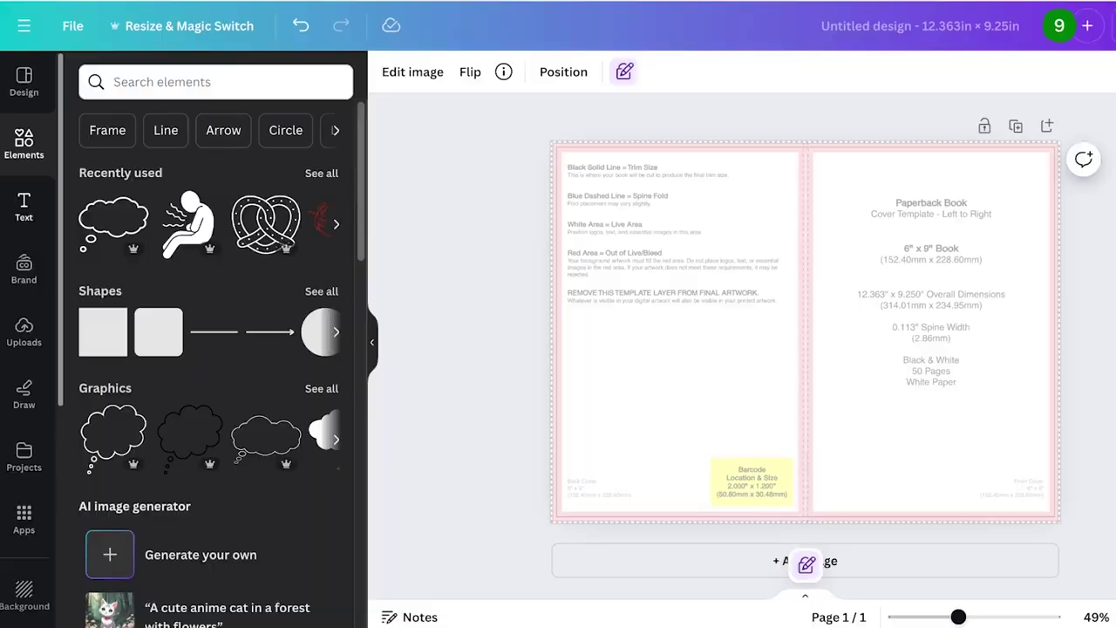
# Step: Browse the font combinations and add the script-and-slab "Trending" one to the cover
pyautogui.click(23, 206)
pyautogui.scroll(-10, 277, 401)
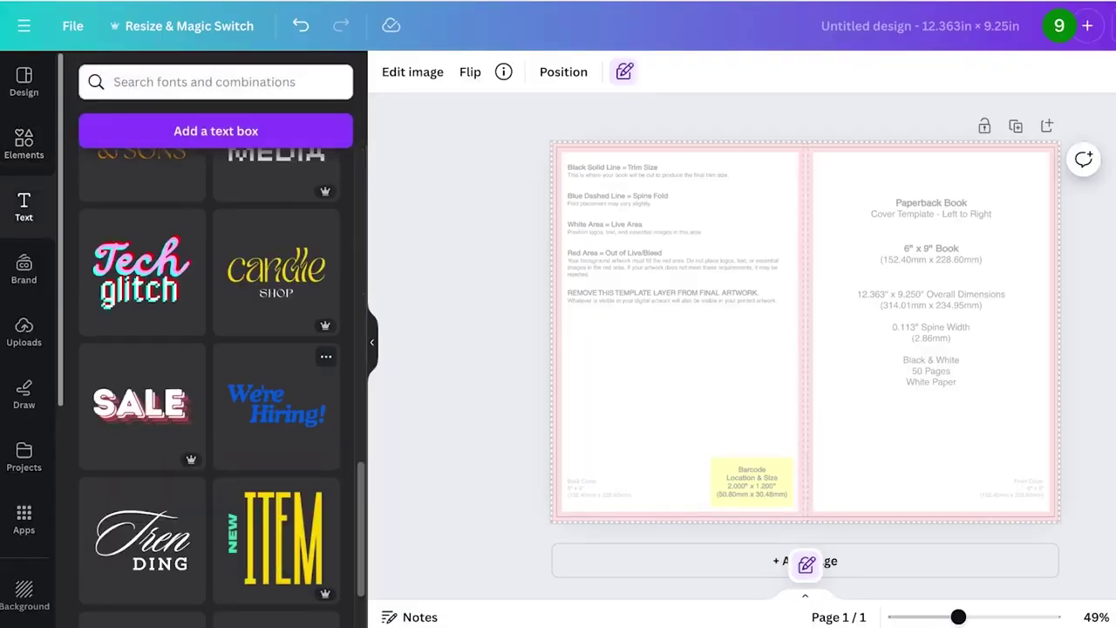
pyautogui.scroll(-5, 215, 380)
pyautogui.scroll(5, 142, 380)
pyautogui.scroll(-13, 142, 380)
pyautogui.scroll(6, 142, 381)
pyautogui.scroll(5, 216, 366)
pyautogui.click(142, 225)
# Step: Replace the script line of the text with "Gratitude" and the slab line with "JOURNAL"
pyautogui.hotkey('ctrl', 'a')
pyautogui.write('Gratitude')
pyautogui.hotkey('ctrl', 'a')
pyautogui.click(993, 332)
pyautogui.hotkey('ctrl', 'a')
pyautogui.press('BackSpace')
pyautogui.write('Gratitude')
pyautogui.click(916, 453)
pyautogui.doubleClick(944, 387)
pyautogui.write('JOURNAL')
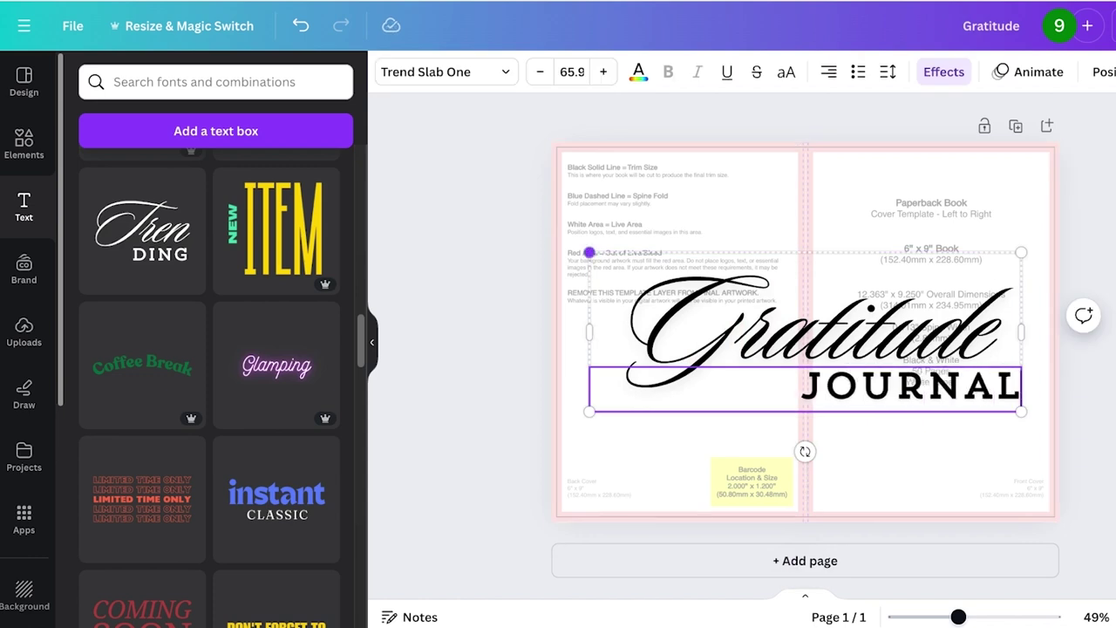
# Step: Scale the title group down to about 3.8 x 1.4 in and place it on the upper part of the front cover
pyautogui.moveTo(590, 252); pyautogui.dragTo(797, 329)
pyautogui.moveTo(909, 369); pyautogui.dragTo(939, 266)
pyautogui.moveTo(827, 225); pyautogui.dragTo(895, 250)
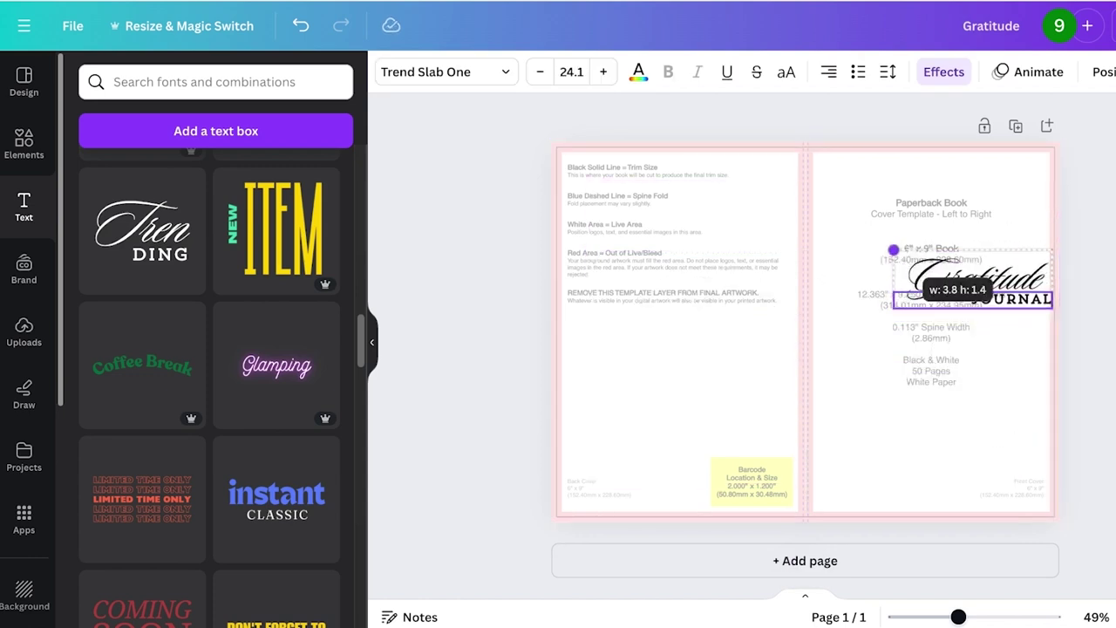
pyautogui.moveTo(973, 274); pyautogui.dragTo(929, 250)
# Step: Add a line shape, stretch it vertically along the full height of the spine, and thicken it to cover the spine
pyautogui.click(23, 144)
pyautogui.click(215, 82)
pyautogui.press('Escape')
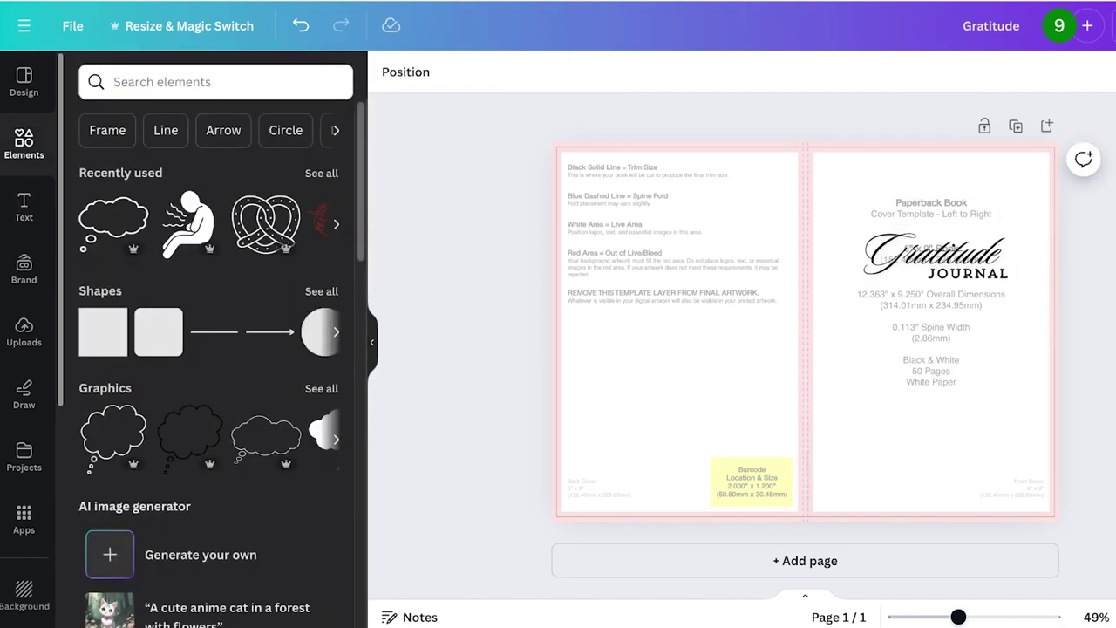
pyautogui.click(213, 331)
pyautogui.moveTo(891, 332); pyautogui.dragTo(805, 142)
pyautogui.moveTo(719, 332); pyautogui.dragTo(805, 522)
pyautogui.click(431, 72)
pyautogui.moveTo(436, 226); pyautogui.dragTo(481, 226)
# Step: Nudge the title slightly, then unlock the faded cover template image and delete it
pyautogui.click(676, 375)
pyautogui.moveTo(933, 255); pyautogui.dragTo(926, 254)
pyautogui.click(685, 375)
pyautogui.click(805, 566)
pyautogui.click(508, 71)
pyautogui.moveTo(684, 349)
pyautogui.mouseDown()
pyautogui.moveTo(558, 332)
pyautogui.moveTo(672, 361)
pyautogui.moveTo(685, 349)
pyautogui.mouseUp()
pyautogui.press('Delete')
# Step: Set the cover's background color to teal
pyautogui.click(656, 316)
pyautogui.click(388, 72)
pyautogui.click(88, 535)
# Step: Recolor both title lines, "Gratitude" and "JOURNAL", to white
pyautogui.click(925, 254)
pyautogui.click(638, 71)
pyautogui.click(325, 440)
pyautogui.click(960, 274)
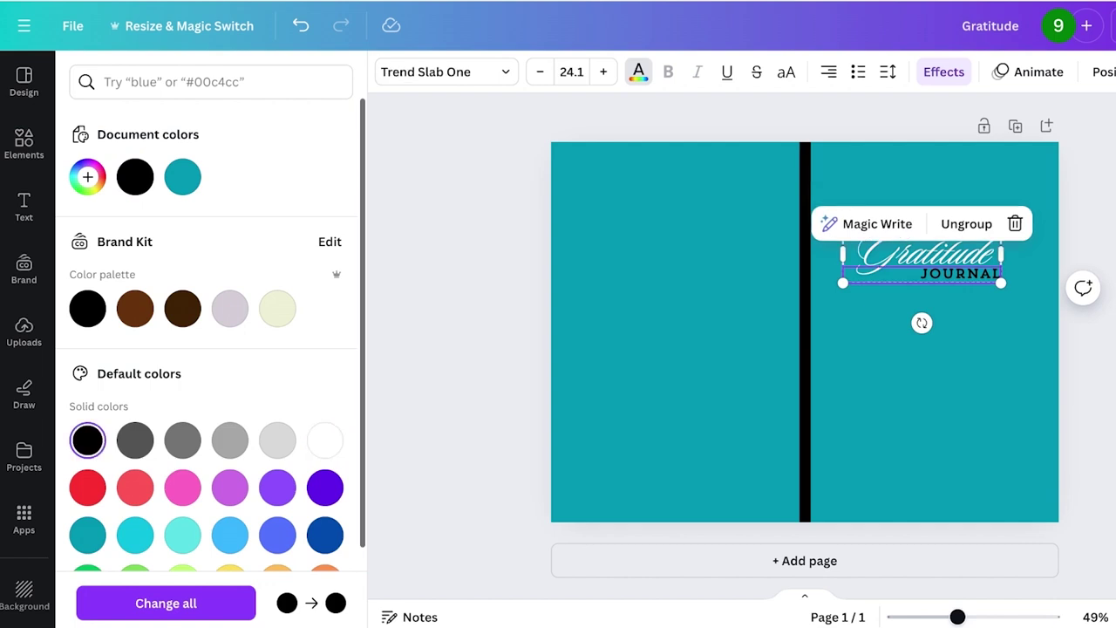
pyautogui.click(325, 440)
# Step: Search the graphics for "flower" and place a small lavender daisy below the title on the front cover
pyautogui.click(23, 143)
pyautogui.click(215, 82)
pyautogui.write('flower')
pyautogui.press('Return')
pyautogui.click(141, 124)
pyautogui.scroll(-3, 210, 327)
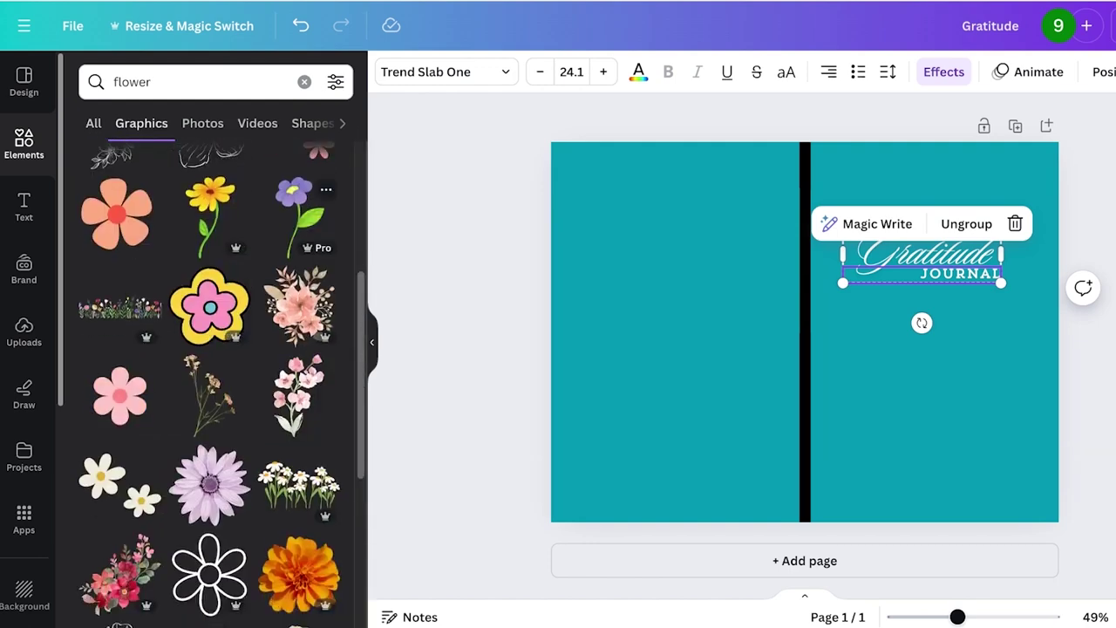
pyautogui.scroll(-4, 210, 332)
pyautogui.scroll(2, 209, 331)
pyautogui.click(209, 346)
pyautogui.moveTo(728, 255); pyautogui.dragTo(1002, 332)
# Step: Add the recommended white daisy, magenta daisy and lavender star-shaped flower to the cover
pyautogui.click(299, 482)
pyautogui.click(240, 482)
pyautogui.click(119, 482)
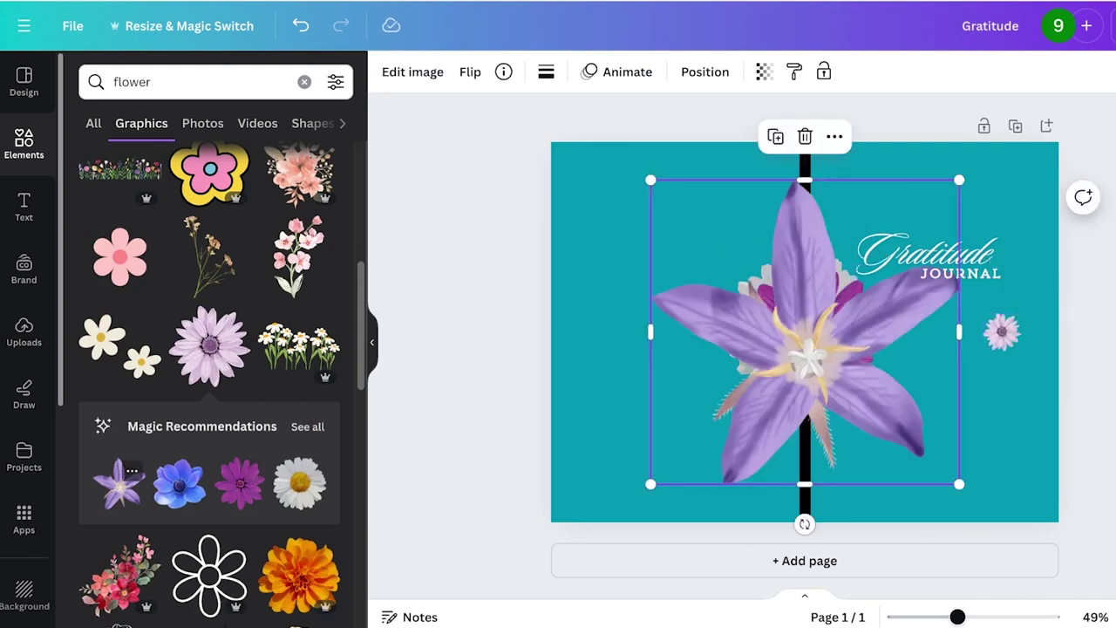
# Step: Show all the matching flower recommendations and add the violet, pansy, hydrangea, peach and pink flowers
pyautogui.click(307, 427)
pyautogui.click(210, 352)
pyautogui.click(210, 441)
pyautogui.click(299, 440)
pyautogui.click(299, 349)
pyautogui.click(299, 261)
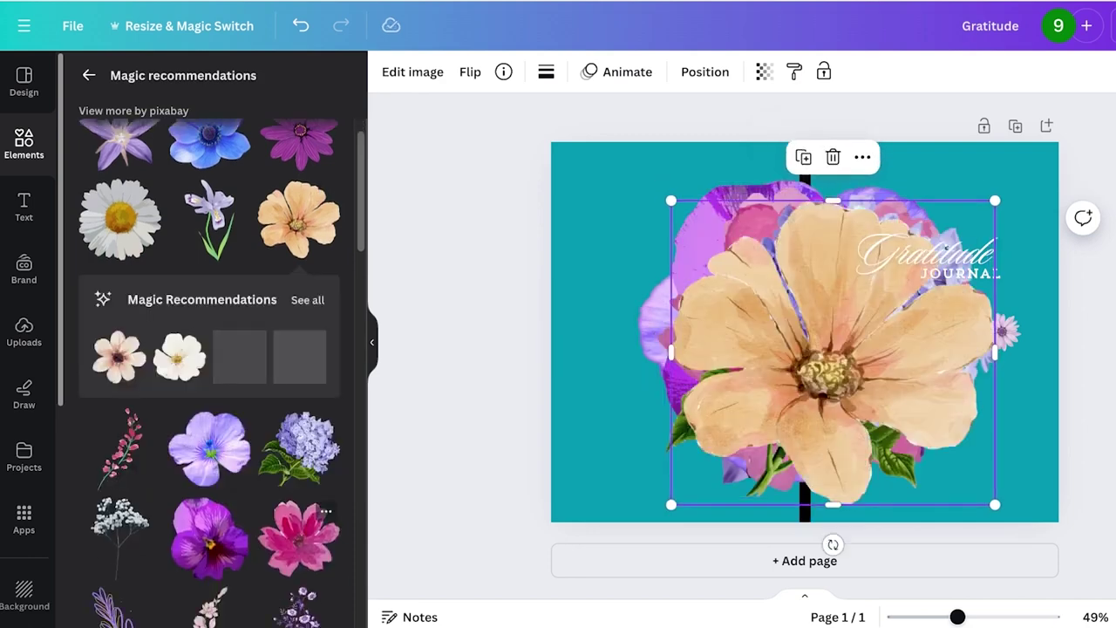
pyautogui.click(299, 538)
# Step: Add more recommended flowers to the cover, including the cream blossom with a dark center, the yellow daisy and the light orange daisy
pyautogui.scroll(-2, 209, 349)
pyautogui.click(209, 336)
pyautogui.scroll(-1, 209, 349)
pyautogui.click(297, 449)
pyautogui.scroll(-4, 209, 388)
pyautogui.scroll(-8, 210, 388)
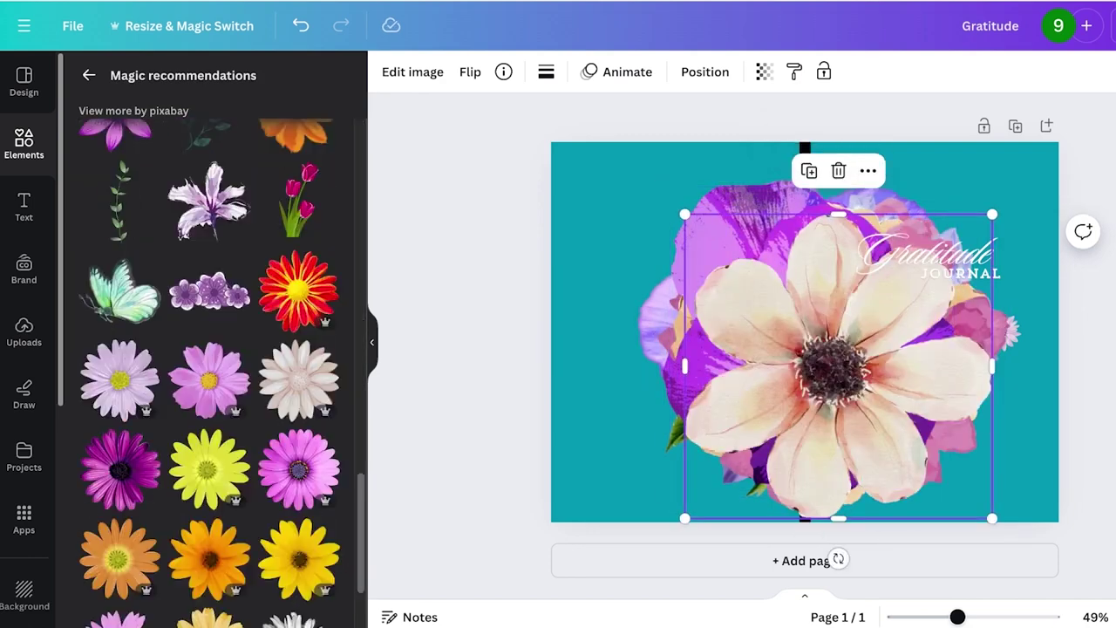
pyautogui.scroll(2, 296, 227)
pyautogui.scroll(-4, 296, 227)
pyautogui.click(300, 223)
pyautogui.click(300, 534)
pyautogui.scroll(-2, 292, 515)
pyautogui.click(211, 489)
pyautogui.press('Escape')
# Step: Shrink the uppermost large flowers to small blossoms, move them onto the front cover, and delete the unwanted ones
pyautogui.moveTo(594, 239); pyautogui.dragTo(815, 393)
pyautogui.moveTo(637, 142)
pyautogui.mouseDown()
pyautogui.moveTo(840, 357)
pyautogui.moveTo(638, 142)
pyautogui.mouseUp()
pyautogui.press('Escape')
pyautogui.click(667, 197)
pyautogui.moveTo(667, 197); pyautogui.dragTo(667, 238)
pyautogui.press('Delete')
pyautogui.moveTo(639, 171); pyautogui.dragTo(717, 462)
pyautogui.moveTo(638, 180); pyautogui.dragTo(911, 444)
pyautogui.moveTo(960, 491); pyautogui.dragTo(960, 446)
pyautogui.moveTo(911, 399); pyautogui.dragTo(977, 462)
pyautogui.click(813, 346)
pyautogui.press('Delete')
# Step: Shrink the remaining large flowers to small blossoms and begin spreading them over the front cover
pyautogui.moveTo(813, 338); pyautogui.dragTo(900, 414)
pyautogui.click(752, 279)
pyautogui.moveTo(764, 307); pyautogui.dragTo(904, 375)
pyautogui.moveTo(806, 339); pyautogui.dragTo(931, 454)
pyautogui.click(1082, 436)
pyautogui.moveTo(996, 478); pyautogui.dragTo(963, 336)
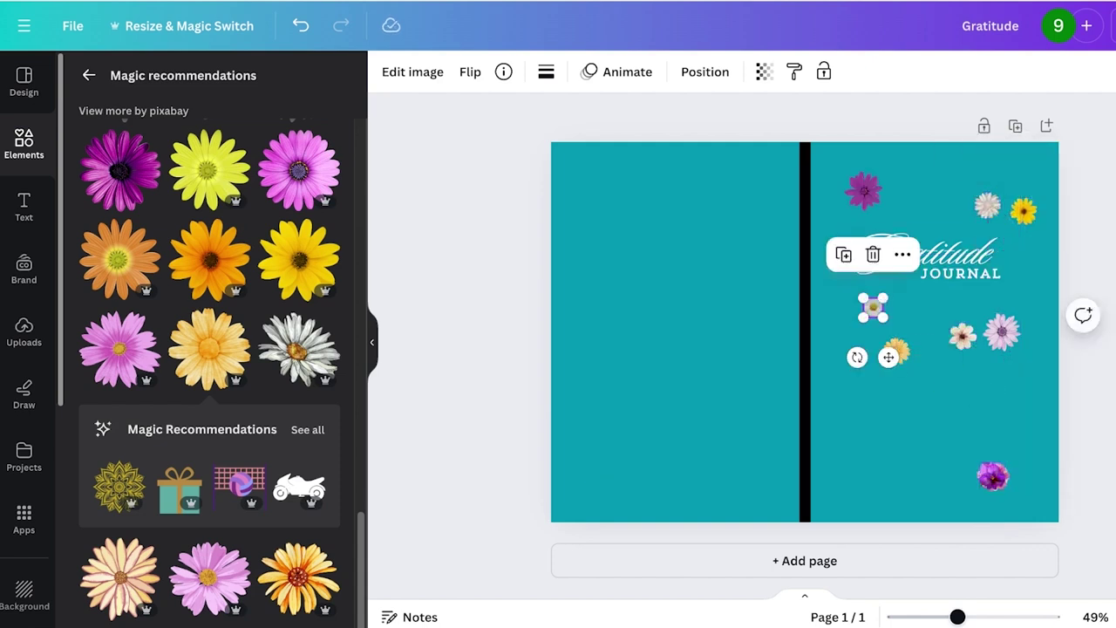
# Step: Spread the stacked small flowers around the title, including the pink, peach, hydrangea and lavender blossoms
pyautogui.moveTo(993, 477); pyautogui.dragTo(922, 312)
pyautogui.moveTo(992, 476); pyautogui.dragTo(1037, 260)
pyautogui.moveTo(873, 307); pyautogui.dragTo(873, 312)
pyautogui.moveTo(994, 476); pyautogui.dragTo(833, 237)
pyautogui.moveTo(993, 476); pyautogui.dragTo(1025, 389)
pyautogui.moveTo(962, 337); pyautogui.dragTo(1013, 320)
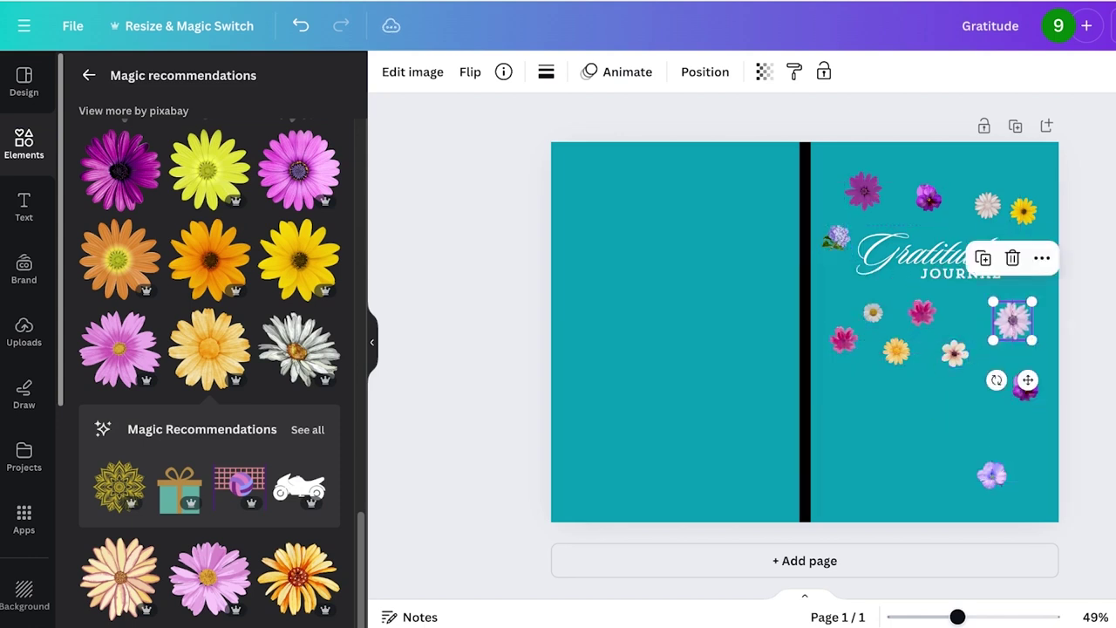
# Step: Reposition the pink flower, lavender star, cream daisy and pansy around the title, and delete the extra purple flower below it
pyautogui.click(922, 313)
pyautogui.moveTo(922, 312); pyautogui.dragTo(930, 314)
pyautogui.click(991, 475)
pyautogui.moveTo(992, 476); pyautogui.dragTo(978, 408)
pyautogui.click(928, 197)
pyautogui.moveTo(987, 205); pyautogui.dragTo(992, 178)
pyautogui.moveTo(928, 197); pyautogui.dragTo(947, 190)
pyautogui.click(1024, 388)
pyautogui.press('Delete')
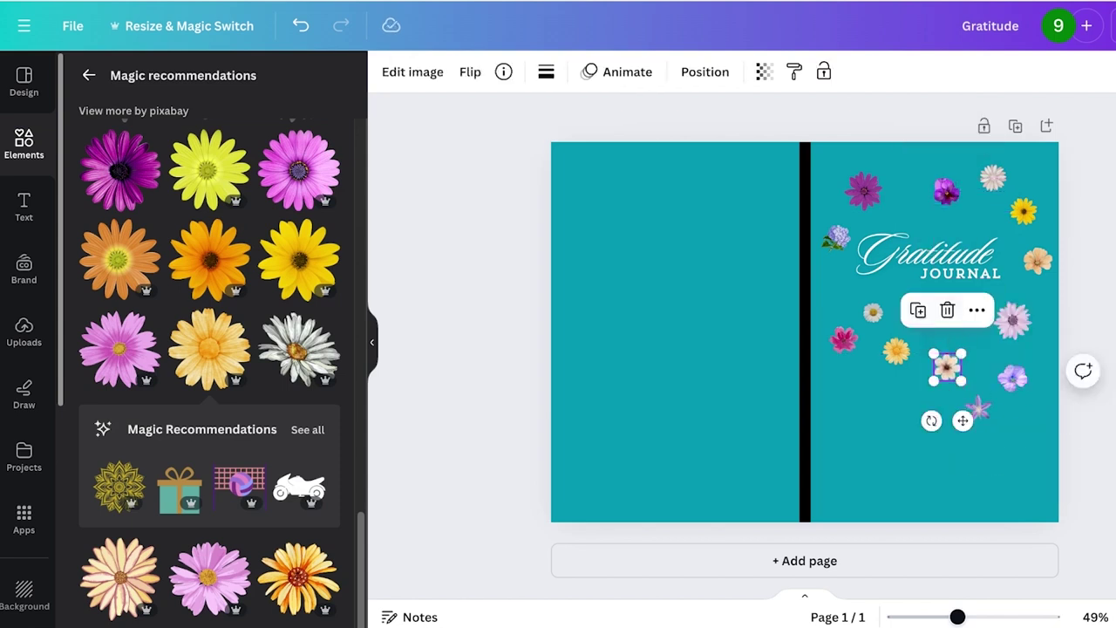
# Step: Adjust the white daisy, light orange daisy and pink flower to even out the ring of flowers below the title
pyautogui.moveTo(873, 312); pyautogui.dragTo(852, 305)
pyautogui.moveTo(837, 354); pyautogui.dragTo(897, 422)
pyautogui.click(978, 349)
pyautogui.moveTo(931, 315); pyautogui.dragTo(912, 320)
pyautogui.click(1086, 340)
# Step: Choose another download file type in place of PNG and download the finished cover
pyautogui.click(1111, 25)
pyautogui.click(881, 464)
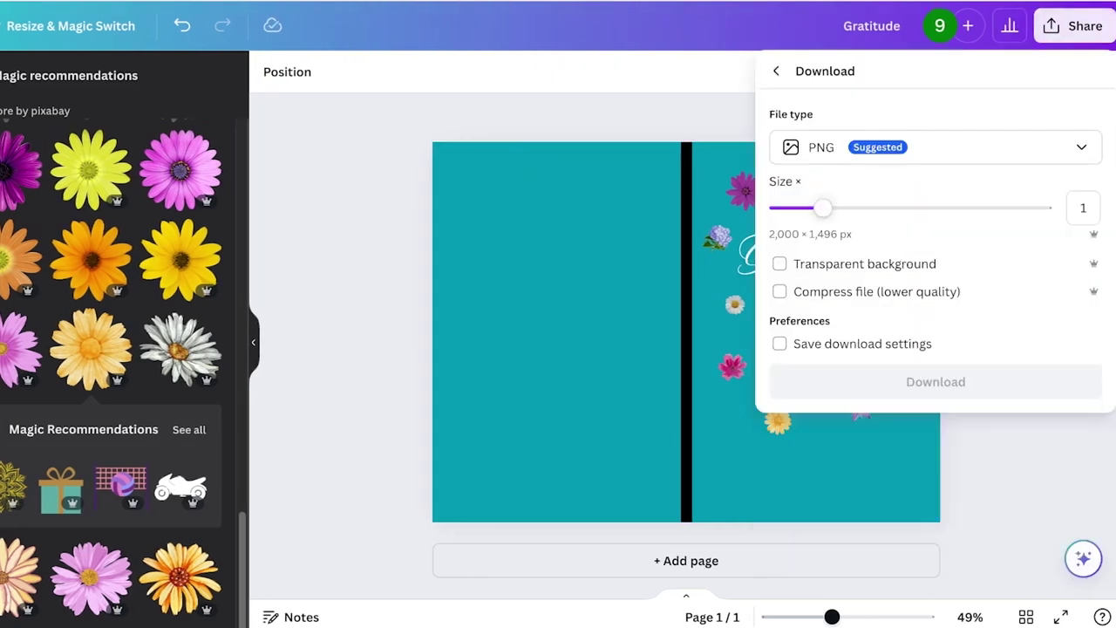
pyautogui.click(936, 146)
pyautogui.click(842, 294)
pyautogui.click(935, 296)
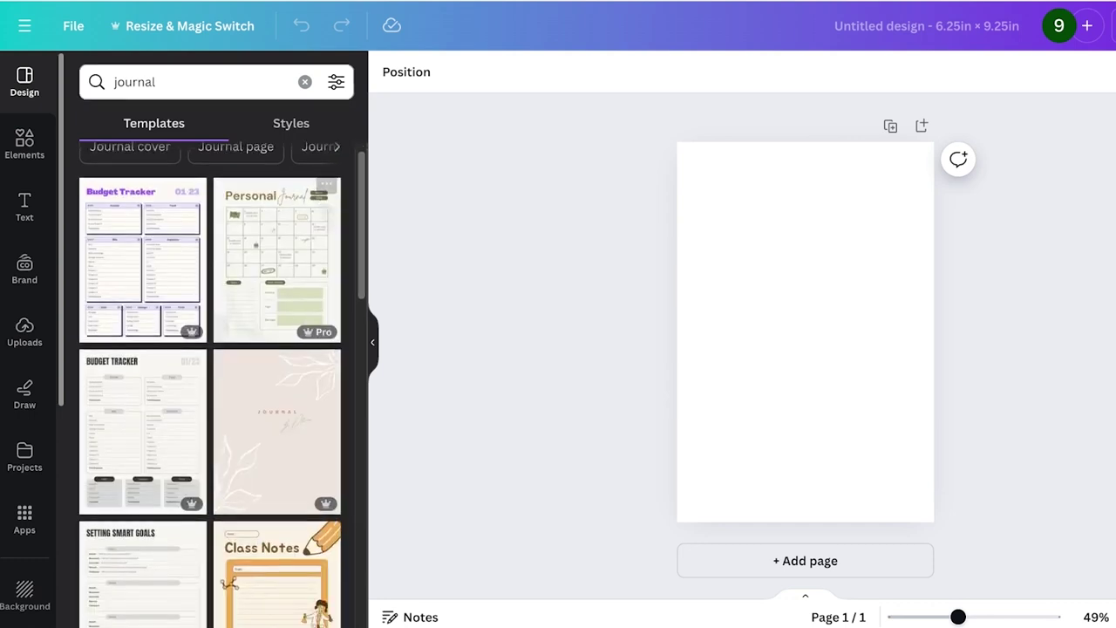
# Step: Search the design templates for "wellness journal" and apply the gray Daily Wellness Log template to the blank page
pyautogui.scroll(-2, 139, 393)
pyautogui.scroll(-3, 209, 384)
pyautogui.click(192, 82)
pyautogui.click(114, 82)
pyautogui.write('wellness')
pyautogui.press('Return')
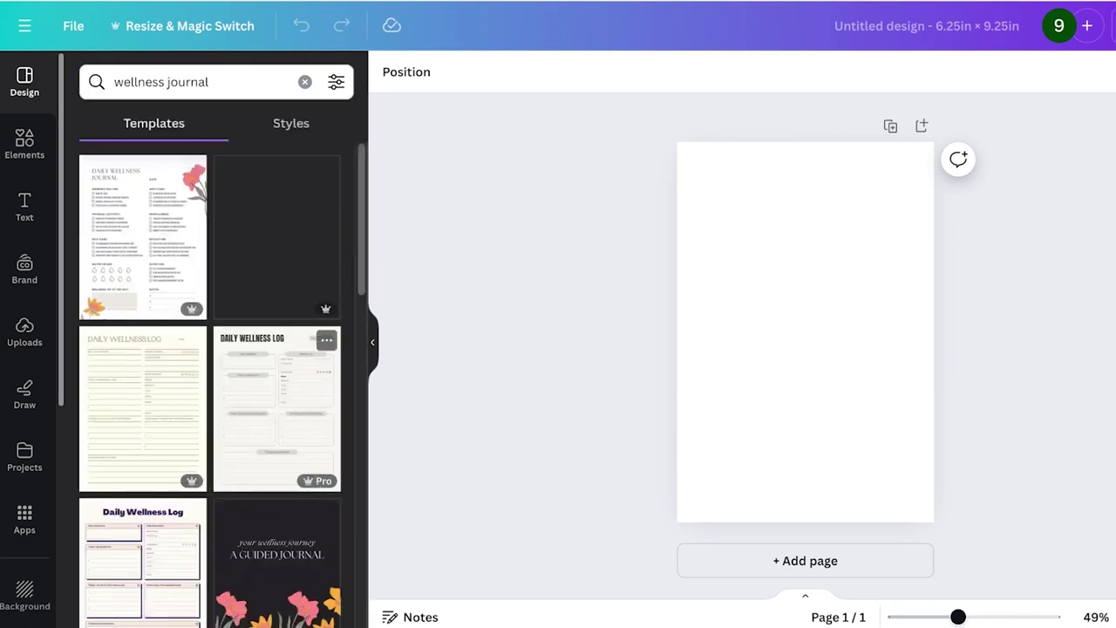
pyautogui.click(277, 408)
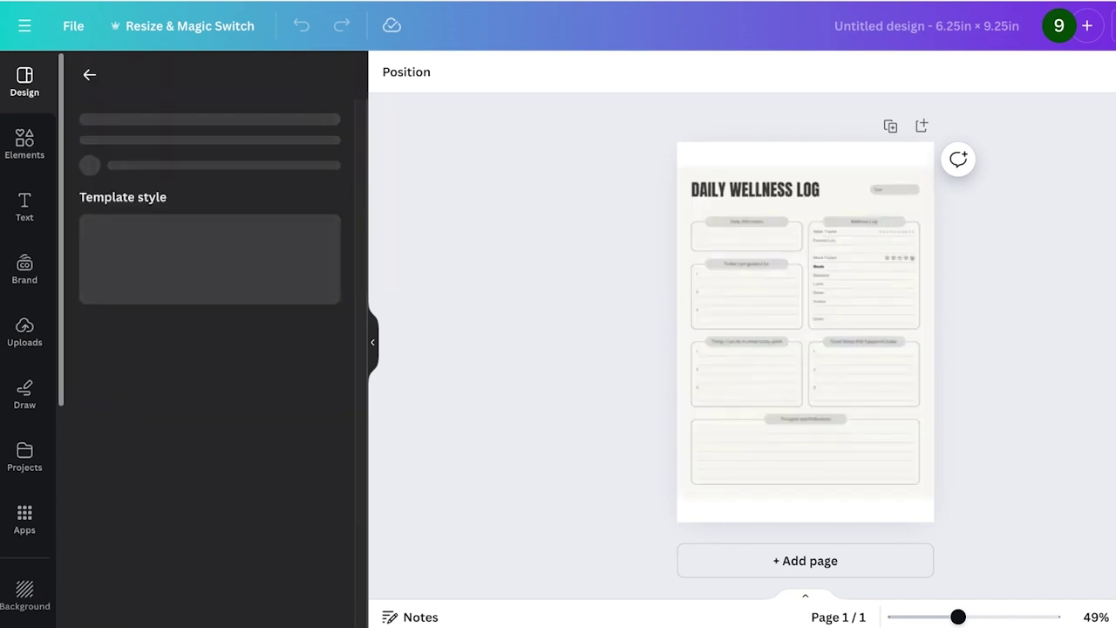
# Step: Replace the template with the cream gratitude page that has water intake and mood sections, and delete its heading elements
pyautogui.scroll(-2, 210, 392)
pyautogui.click(143, 364)
pyautogui.click(742, 221)
pyautogui.click(741, 221)
pyautogui.click(741, 220)
pyautogui.click(785, 279)
pyautogui.click(742, 218)
pyautogui.press('Delete')
pyautogui.click(743, 206)
pyautogui.press('Delete')
# Step: Search the elements for "flower" and place a red and pink flower bouquet in the upper left of the journal page
pyautogui.click(25, 144)
pyautogui.write('flower')
pyautogui.press('Return')
pyautogui.click(142, 123)
pyautogui.scroll(-6, 175, 366)
pyautogui.scroll(2, 214, 392)
pyautogui.scroll(-5, 213, 393)
pyautogui.scroll(5, 213, 392)
pyautogui.scroll(-4, 209, 393)
pyautogui.click(120, 294)
pyautogui.moveTo(704, 433); pyautogui.dragTo(736, 192)
pyautogui.press('Escape')
# Step: Show the pages as a grid and duplicate the finished journal page repeatedly to get a first batch of pages
pyautogui.moveTo(958, 617); pyautogui.dragTo(965, 618)
pyautogui.click(1098, 616)
pyautogui.click(150, 71)
pyautogui.click(149, 71)
pyautogui.click(149, 72)
pyautogui.click(149, 72)
pyautogui.click(149, 72)
pyautogui.click(149, 72)
pyautogui.doubleClick(149, 72)
pyautogui.click(149, 72)
# Step: Duplicate a block of nine pages repeatedly, and four more pages, to bring the journal to 50 pages
pyautogui.moveTo(789, 571); pyautogui.dragTo(42, 42)
pyautogui.click(166, 71)
pyautogui.click(165, 71)
pyautogui.click(165, 71)
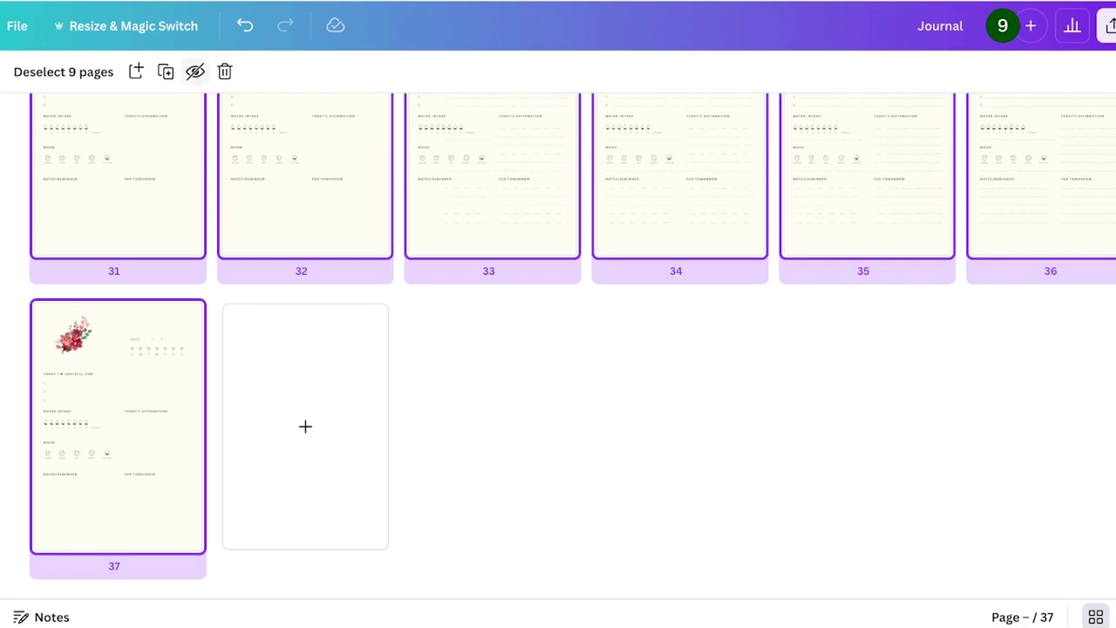
pyautogui.click(166, 71)
pyautogui.click(1025, 427)
pyautogui.moveTo(23, 299); pyautogui.dragTo(691, 461)
pyautogui.click(164, 71)
# Step: Rename the design "Journal Interior" and download its pages as PNG
pyautogui.click(1110, 26)
pyautogui.click(951, 26)
pyautogui.write('Journal Interior')
pyautogui.click(1076, 26)
pyautogui.click(837, 463)
pyautogui.click(937, 450)
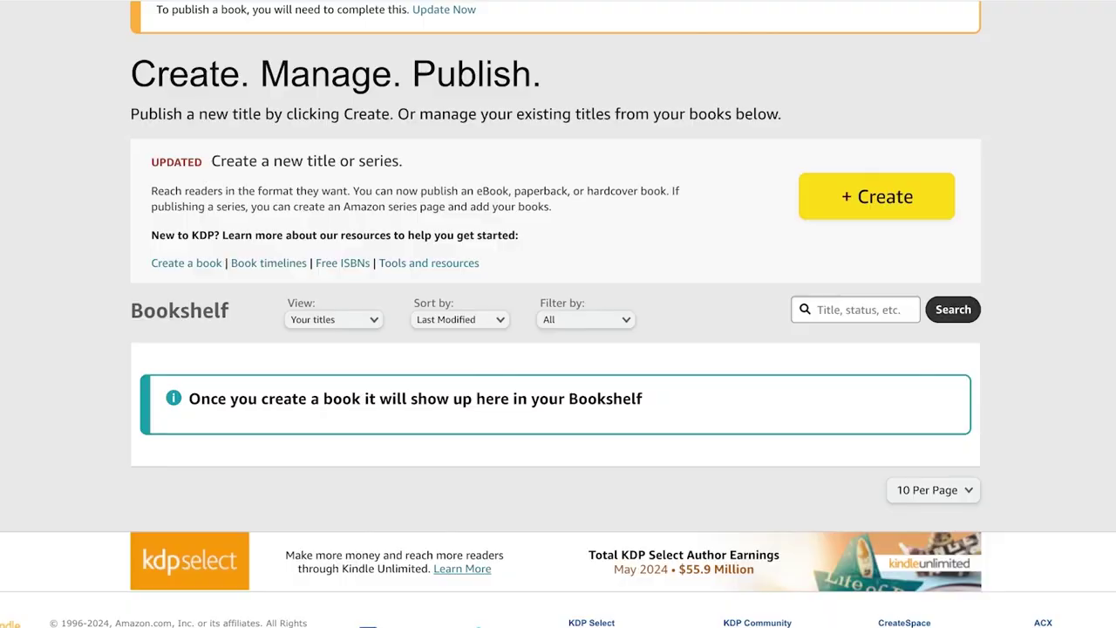
# Step: Switch to Kindle Direct Publishing and create a new paperback title from the bookshelf
pyautogui.scroll(3, 558, 314)
pyautogui.scroll(-3, 558, 314)
pyautogui.scroll(3, 558, 314)
pyautogui.scroll(-3, 558, 314)
pyautogui.scroll(2, 558, 314)
pyautogui.click(877, 311)
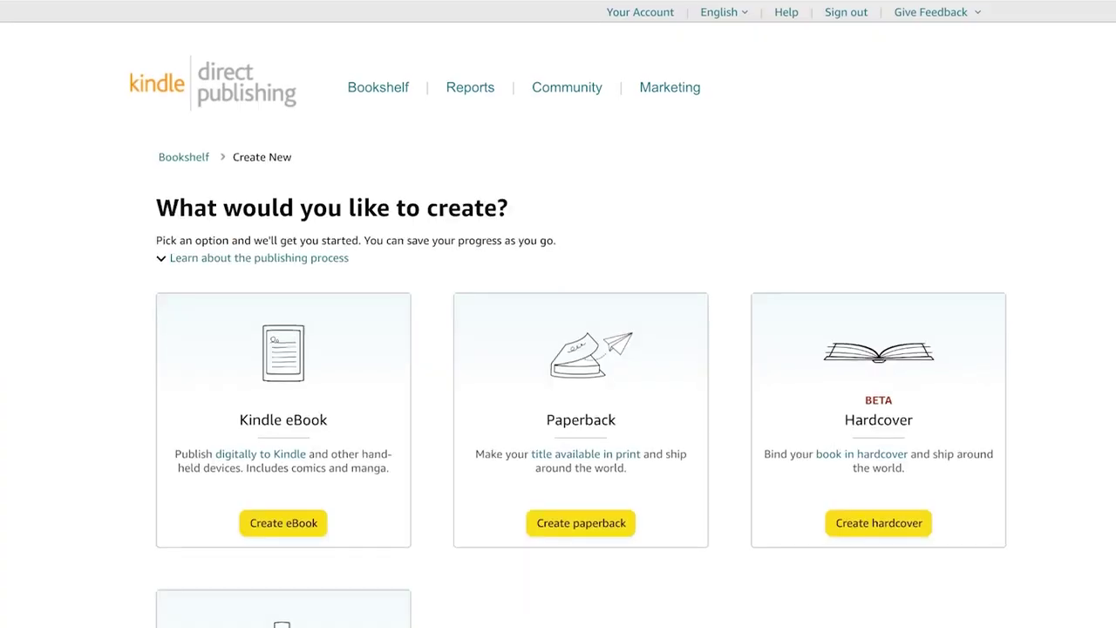
pyautogui.scroll(-2, 558, 314)
pyautogui.click(580, 324)
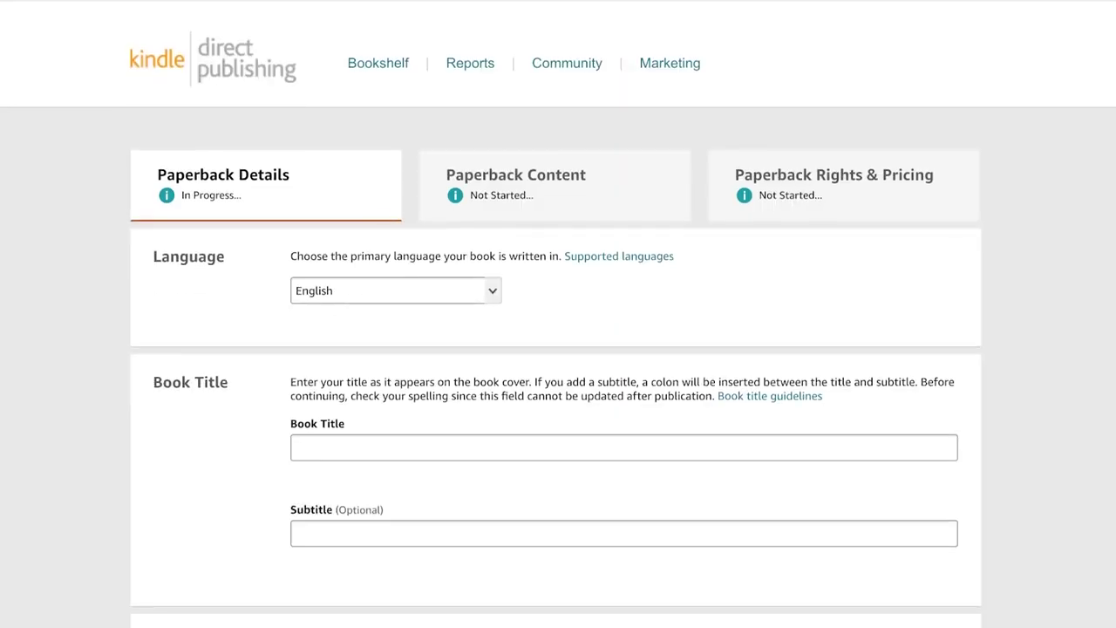
# Step: Enter "Gratitude Journal" as the book title
pyautogui.scroll(-3, 558, 314)
pyautogui.click(624, 227)
pyautogui.write('Wellness')
pyautogui.moveTo(298, 227); pyautogui.dragTo(384, 228)
pyautogui.write('Gra')
pyautogui.write('ude Jour')
# Step: Fill in the primary author's name in the author section of the paperback details
pyautogui.scroll(-5, 557, 314)
pyautogui.click(370, 143)
pyautogui.click(340, 294)
pyautogui.write('A')
pyautogui.press('BackSpace')
pyautogui.write('Miss')
pyautogui.press('Tab')
pyautogui.write('Lily')
# Step: Enter the book description "This journal will help you stay calm and relaxed with gratitude for your blessings"
pyautogui.scroll(-1, 556, 326)
pyautogui.scroll(-4, 557, 314)
pyautogui.click(312, 213)
pyautogui.write('This journal will help you stay calm and relaxed with gratitude for your blessings')
# Step: Set the book's primary audience options and its primary marketplace
pyautogui.scroll(-3, 558, 314)
pyautogui.scroll(-1, 558, 335)
pyautogui.scroll(-2, 452, 292)
pyautogui.click(453, 291)
pyautogui.click(452, 294)
pyautogui.click(453, 293)
pyautogui.click(453, 294)
pyautogui.click(795, 294)
pyautogui.click(558, 338)
pyautogui.scroll(-2, 523, 339)
pyautogui.click(396, 249)
pyautogui.click(396, 250)
pyautogui.scroll(-2, 396, 250)
# Step: Choose the Self-Help category with the Journal Writing, Self-Esteem and Happiness placements, and save the category selection
pyautogui.click(347, 156)
pyautogui.click(334, 303)
pyautogui.scroll(-4, 261, 379)
pyautogui.scroll(-3, 262, 520)
pyautogui.scroll(1, 261, 556)
pyautogui.click(212, 557)
pyautogui.scroll(-1, 750, 384)
pyautogui.click(750, 322)
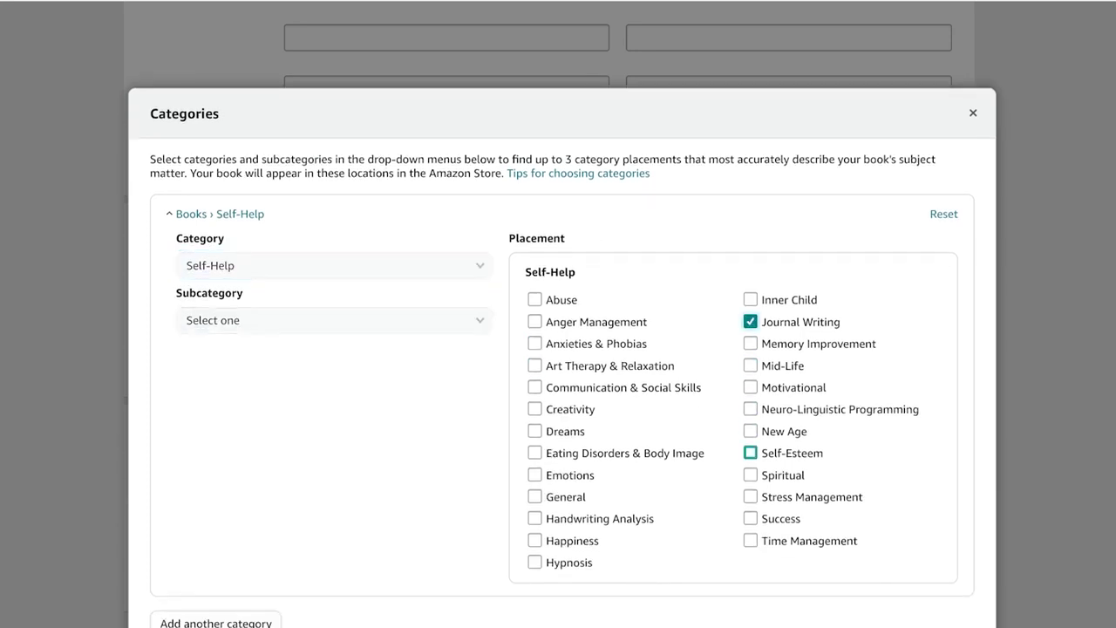
pyautogui.click(750, 452)
pyautogui.click(535, 541)
pyautogui.scroll(-2, 558, 349)
pyautogui.click(926, 599)
# Step: Complete the author's last name and save the paperback details to continue to the content page
pyautogui.scroll(-5, 558, 349)
pyautogui.click(453, 254)
pyautogui.scroll(-6, 558, 349)
pyautogui.click(880, 326)
pyautogui.write('David')
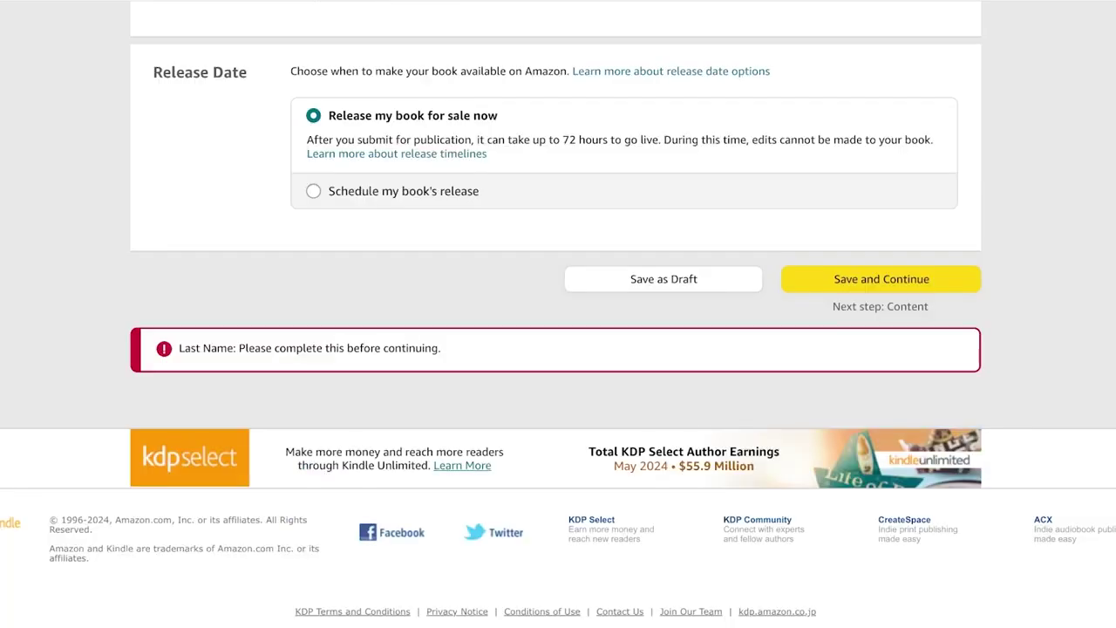
pyautogui.click(920, 326)
# Step: Set the ink and paper type to standard color interior with white paper in the print options
pyautogui.scroll(-6, 453, 286)
pyautogui.scroll(2, 558, 349)
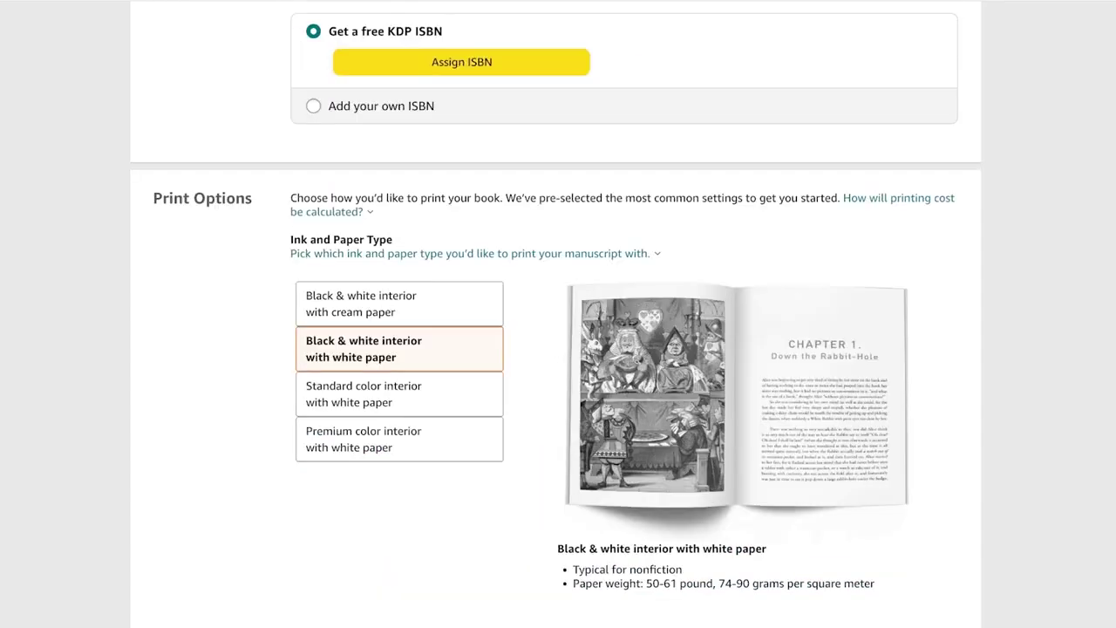
pyautogui.click(400, 377)
pyautogui.click(399, 422)
pyautogui.click(400, 377)
pyautogui.scroll(-3, 399, 377)
pyautogui.scroll(-3, 624, 148)
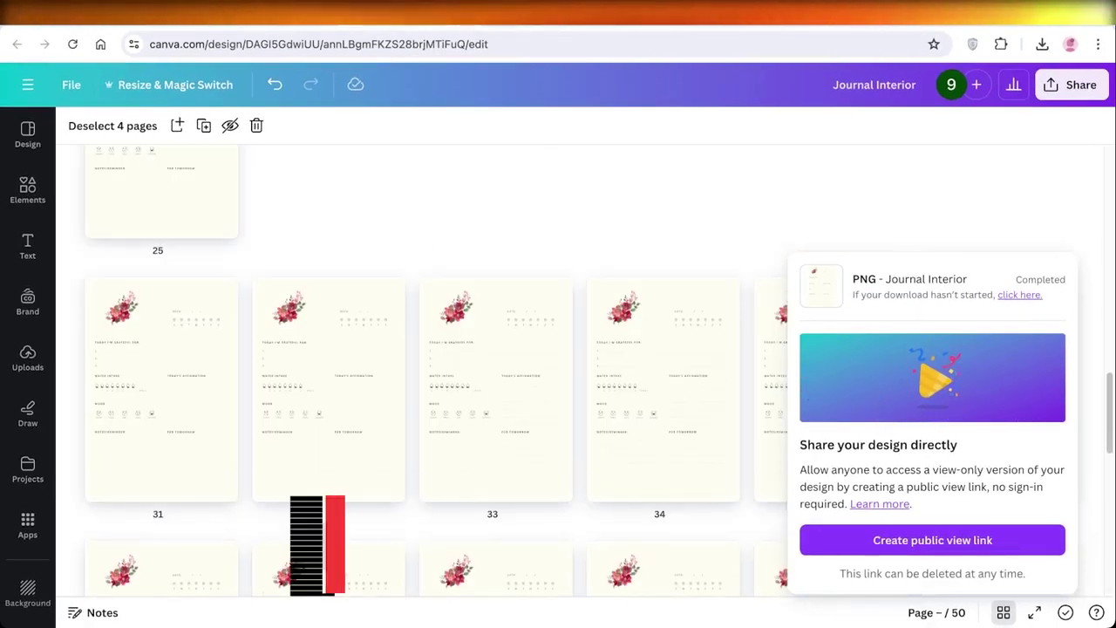
pyautogui.scroll(8, 558, 366)
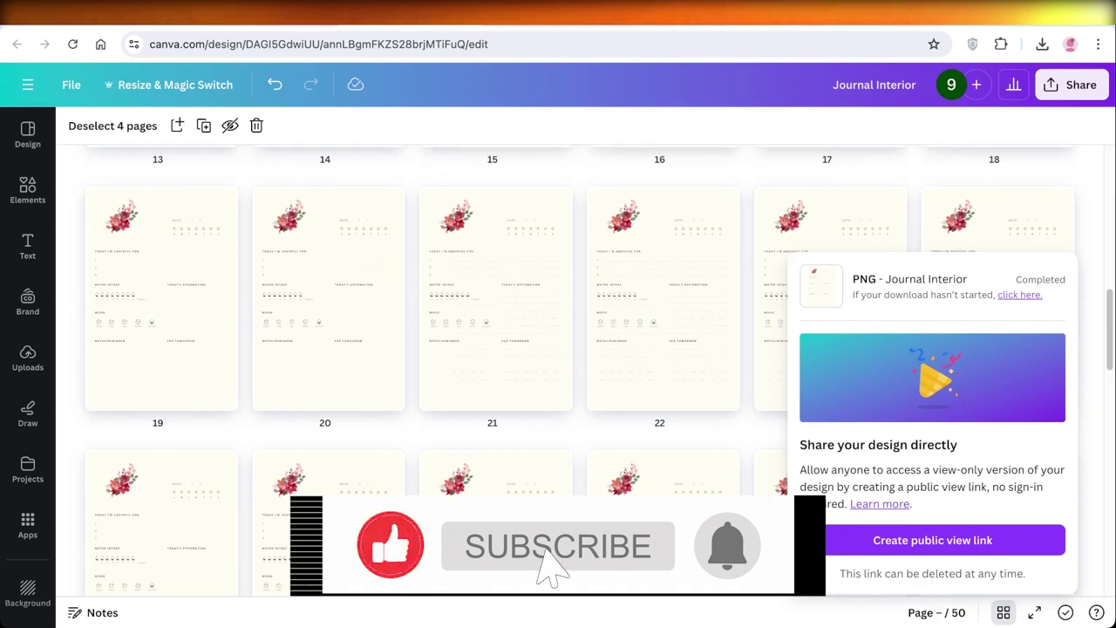